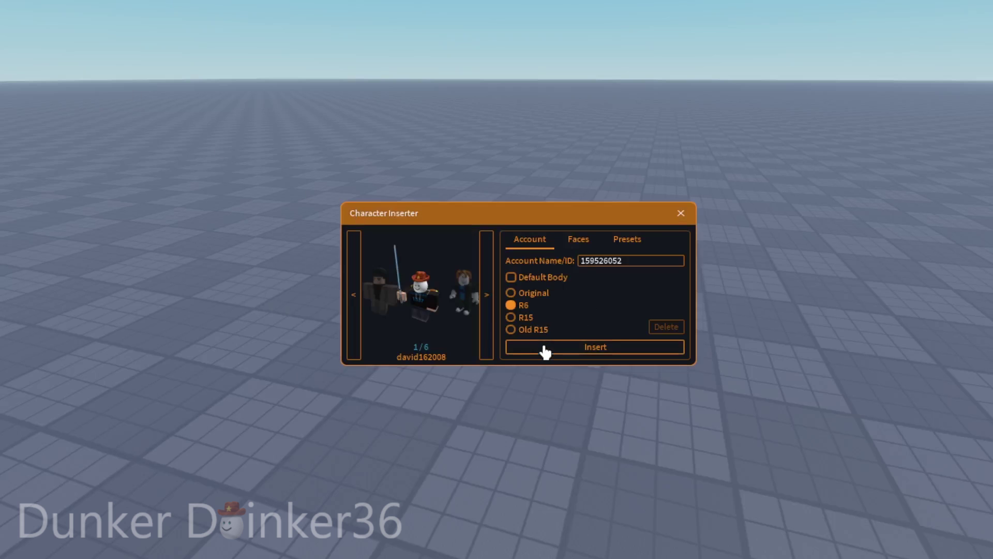
Insert an R6 character into the baseplate with the Character Inserter plugin.
click(681, 214)
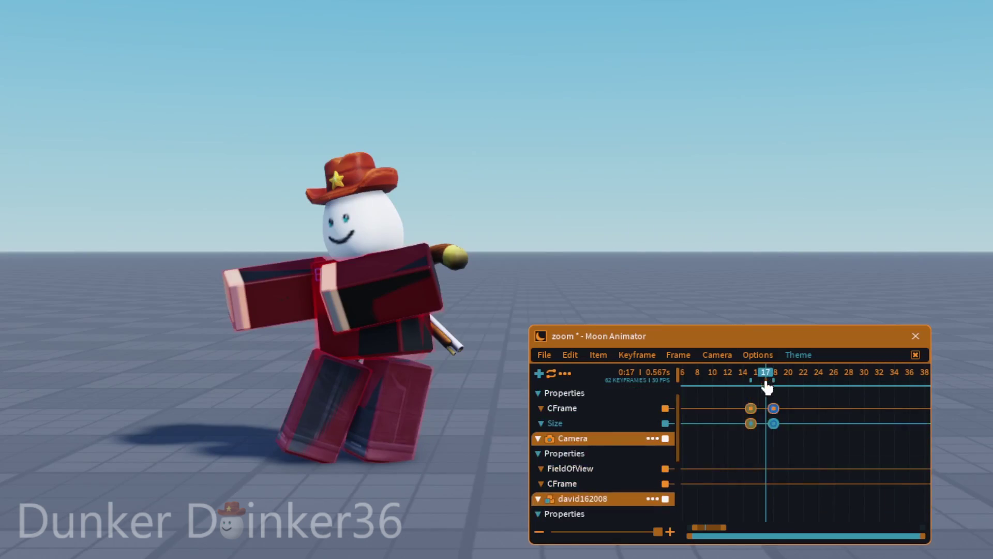
Place the Smear figure beside the cowboy and keyframe its pose at frame 16.
drag(457, 326, 536, 326)
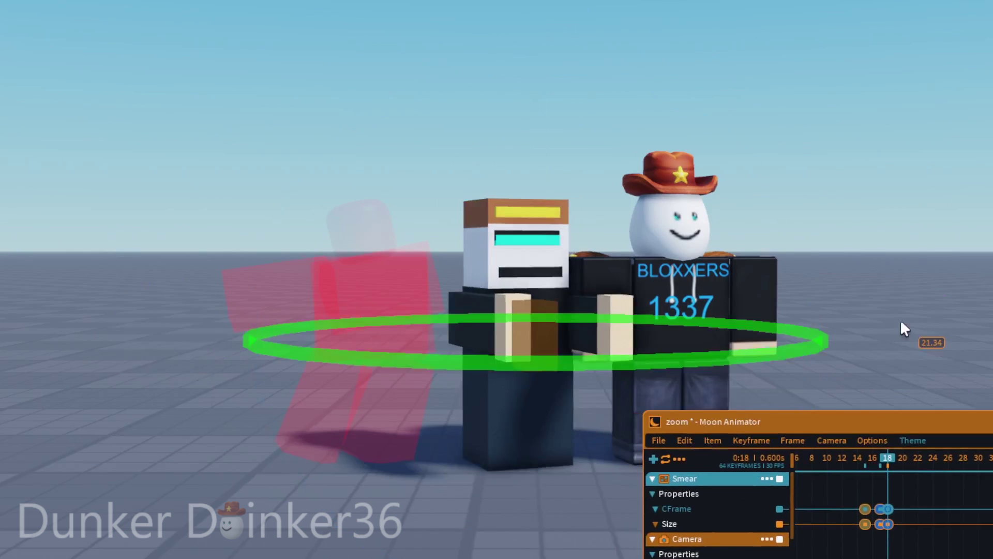
click(873, 458)
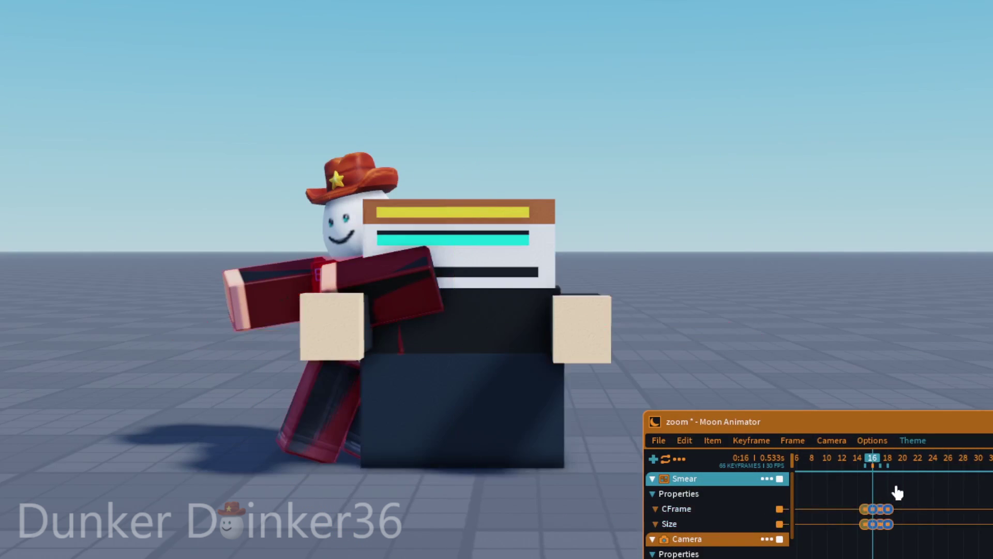
key(ctrl+v)
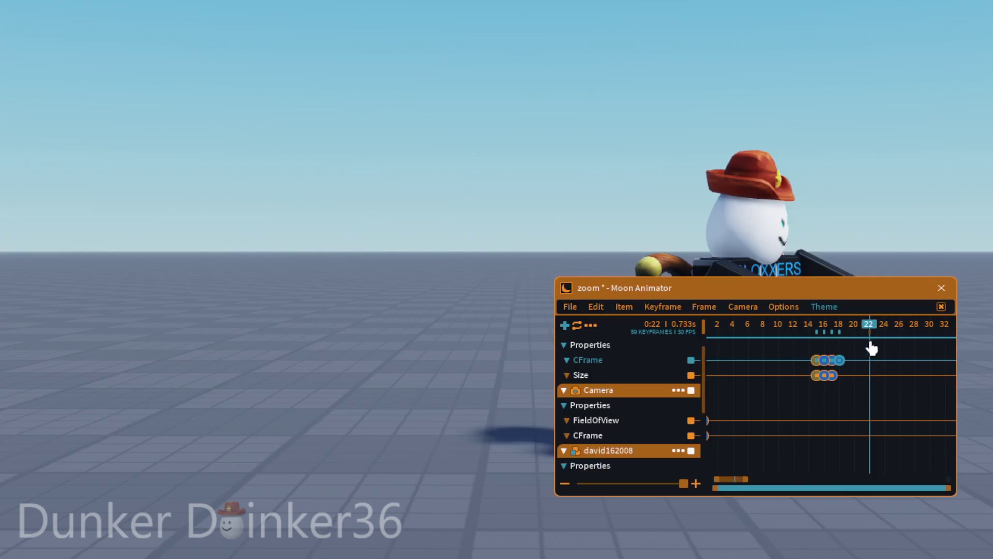
mouse_move(872, 349)
mouse_down()
mouse_move(805, 354)
mouse_move(840, 358)
mouse_up()
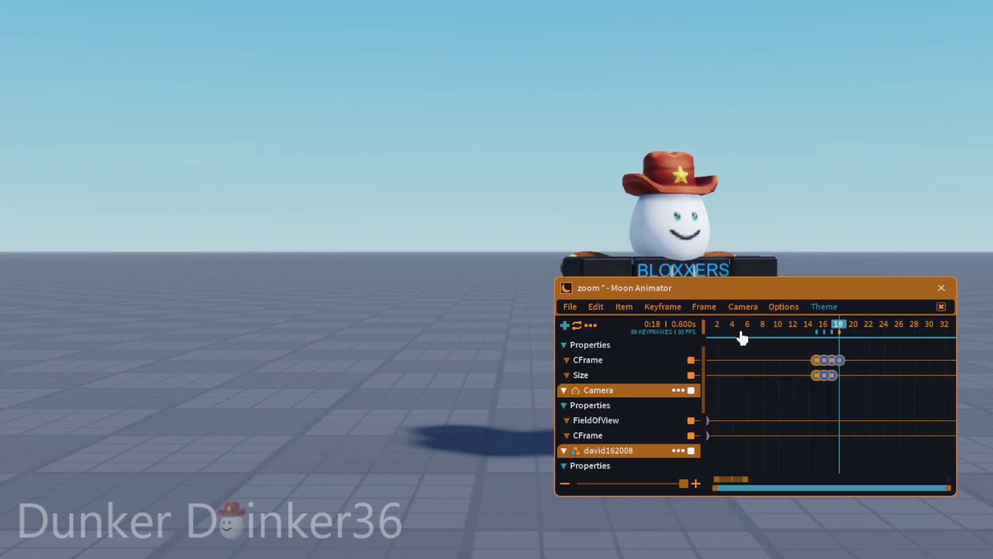
Play the animation, view the character's front, and expand Workspace to show thingy and Smear.
key(space)
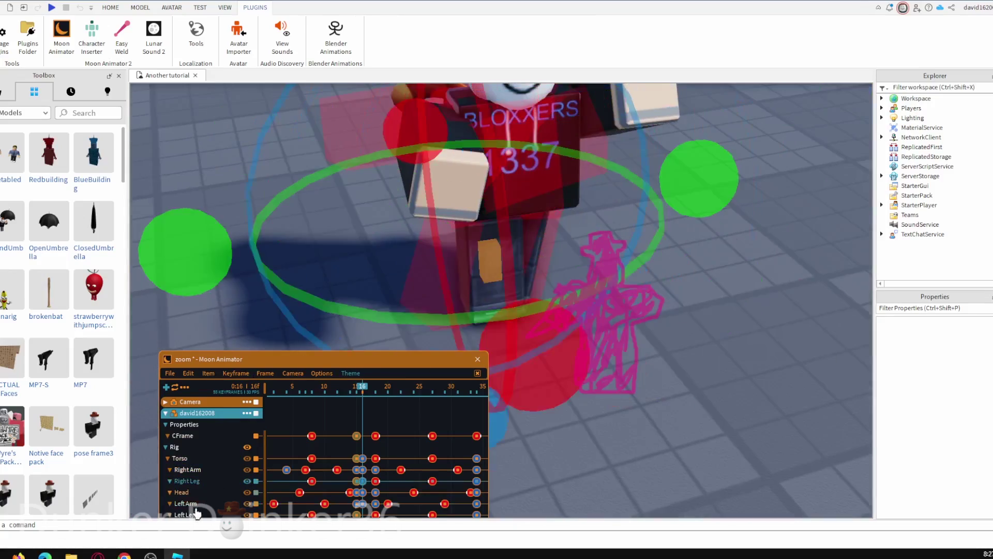
mouse_move(659, 119)
right_down()
mouse_move(665, 145)
mouse_move(796, 330)
right_up()
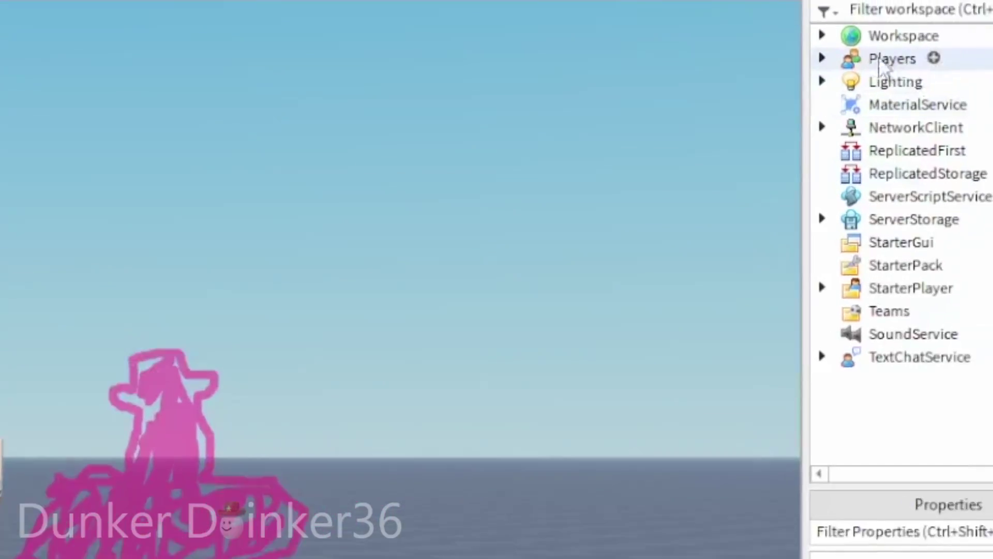
click(882, 99)
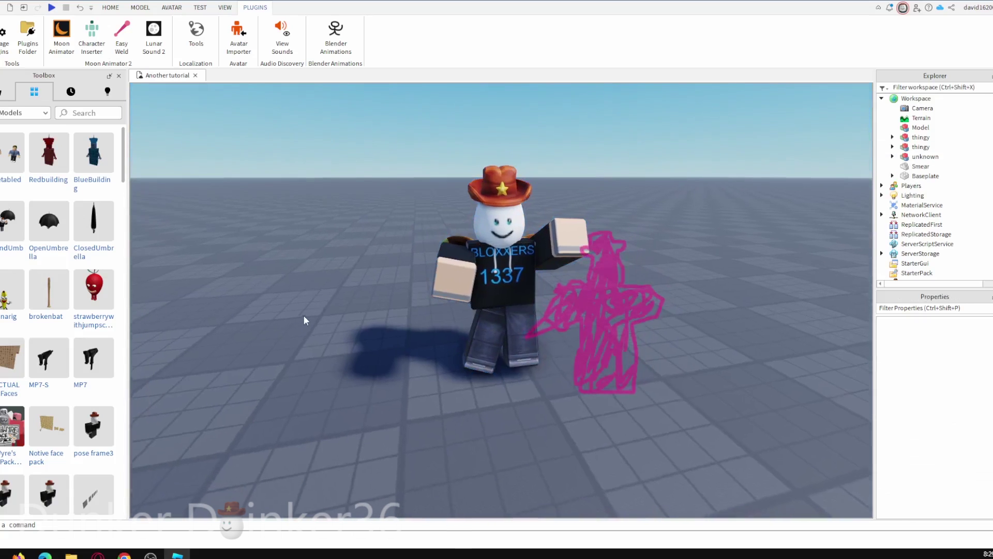
Export thingycopy's limbs, Head, Torso, MeshPartAccessory, BackPistols, Shirt Graphic, Shirt and Pants as a mesh.
key(f)
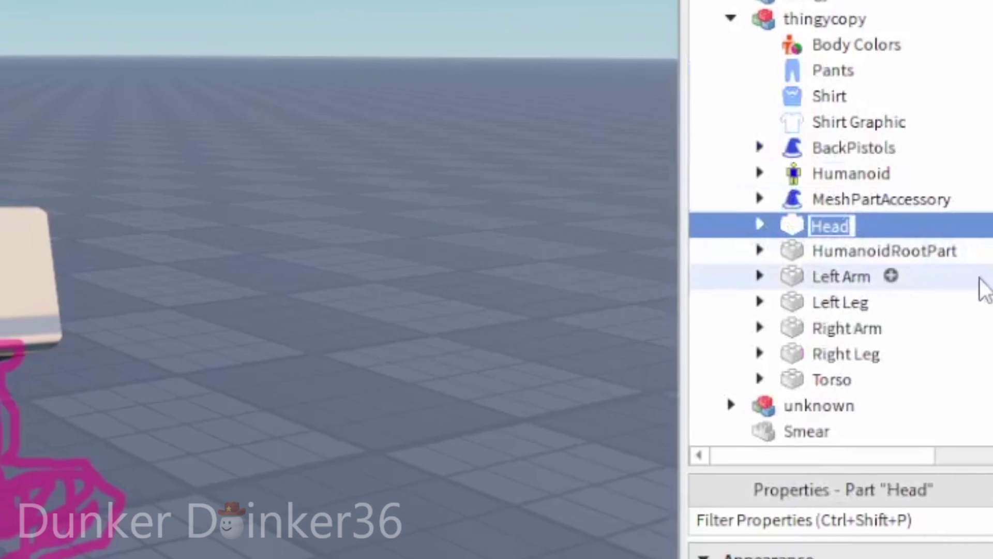
click(932, 279)
shift+click(854, 381)
ctrl+click(837, 223)
ctrl+click(839, 199)
ctrl+click(843, 147)
ctrl+click(846, 122)
ctrl+click(846, 96)
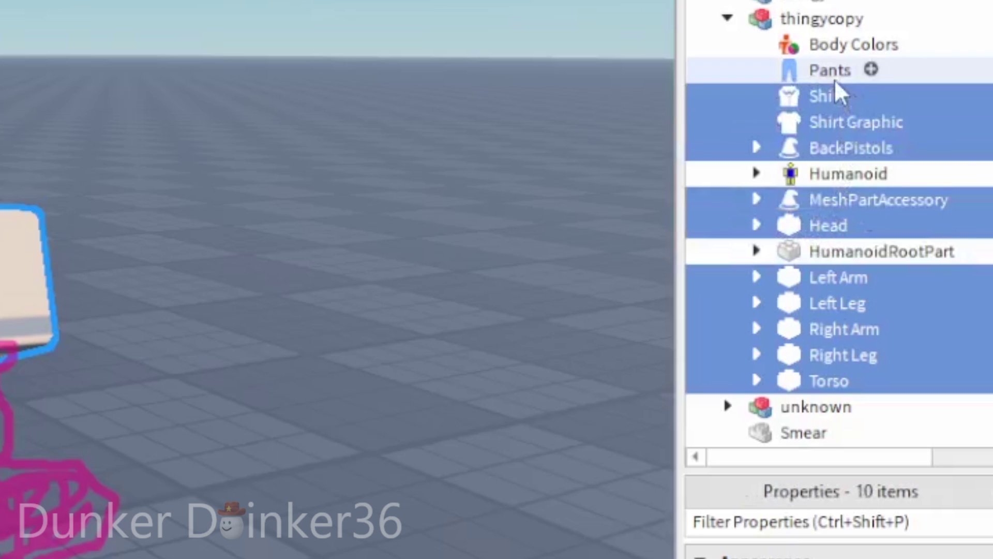
ctrl+click(842, 70)
right_click(842, 74)
click(680, 335)
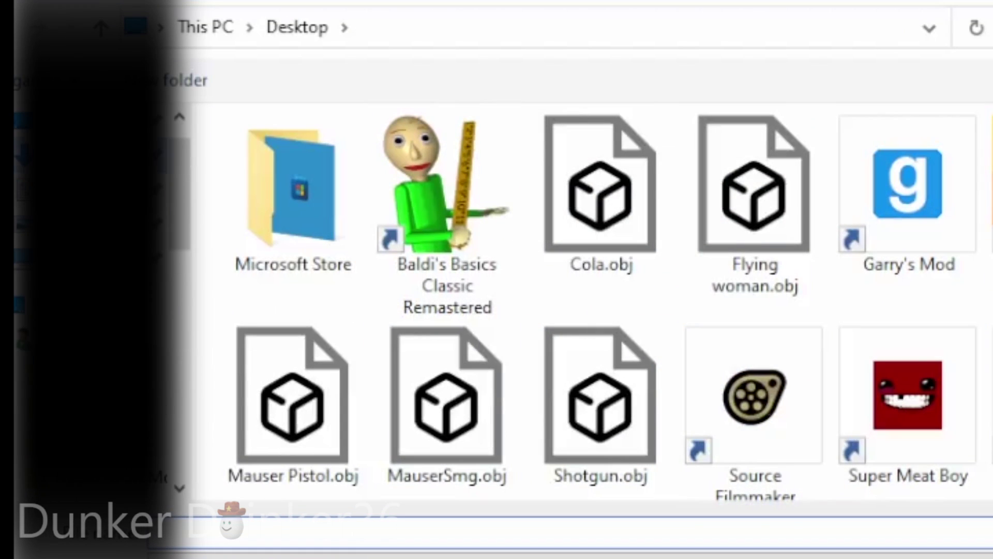
text(meared frame.obj)
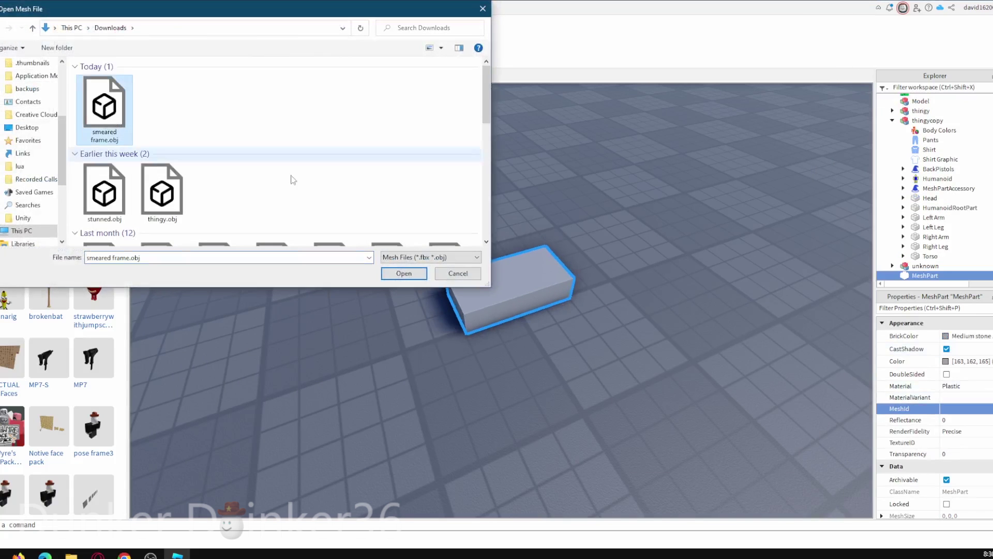
Dismiss the message so the smeared frame.obj mesh loads into the MeshPart.
click(498, 287)
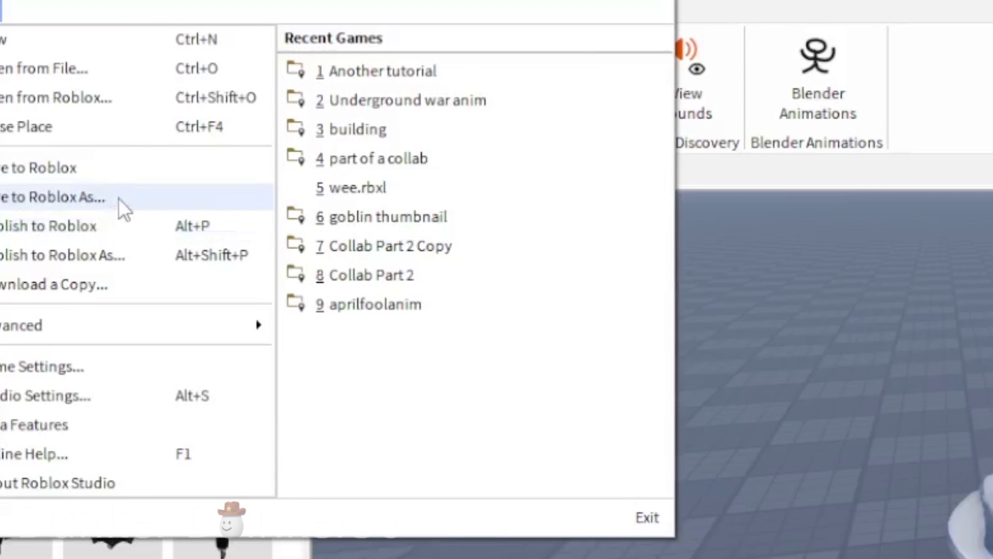
Save the place to Roblox as a new game and import Thingycopy1_diff.png as an image.
click(118, 198)
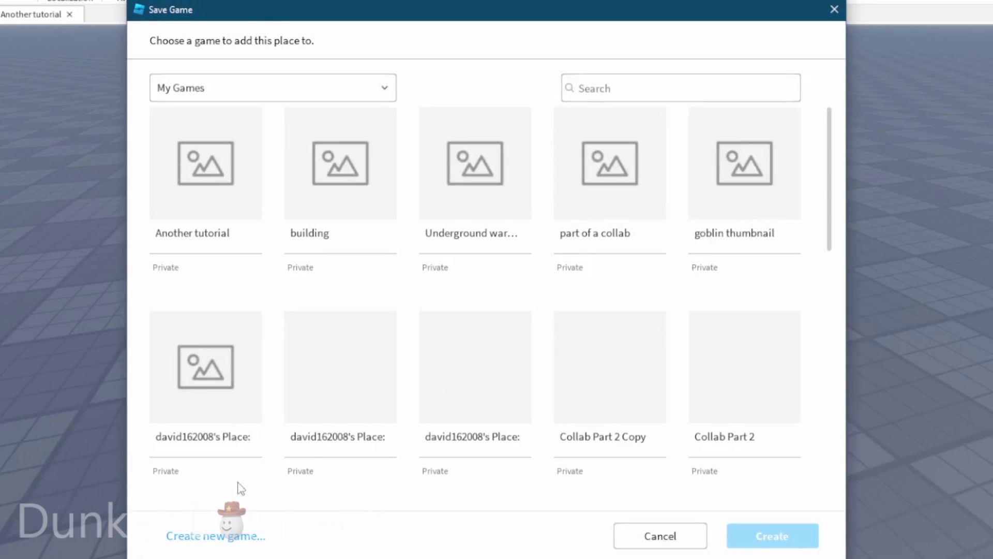
click(215, 535)
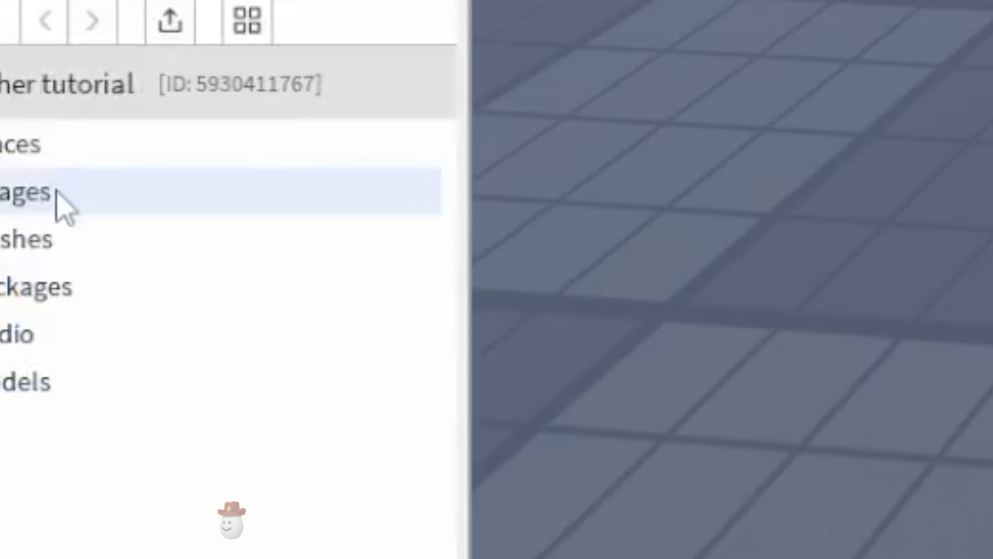
click(58, 199)
click(167, 27)
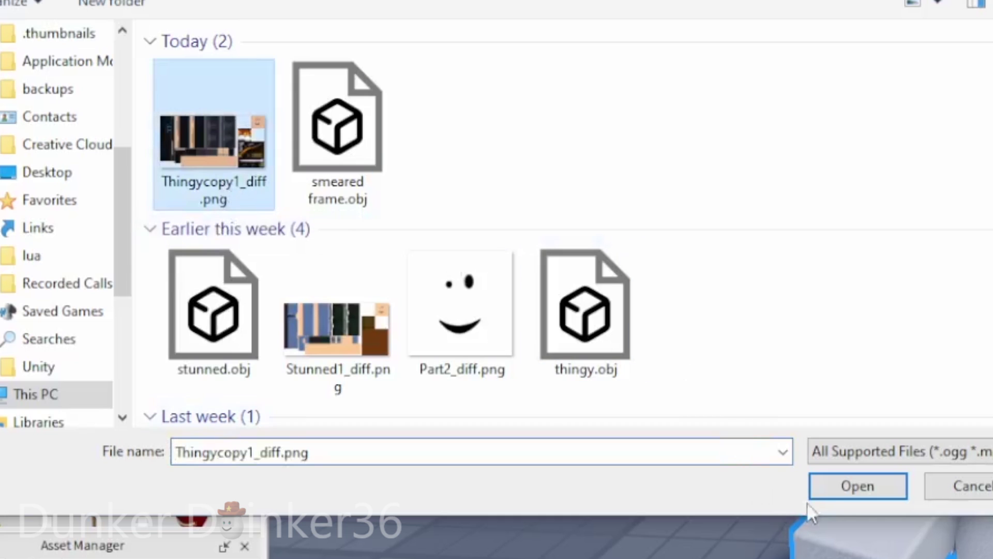
click(846, 492)
click(20, 324)
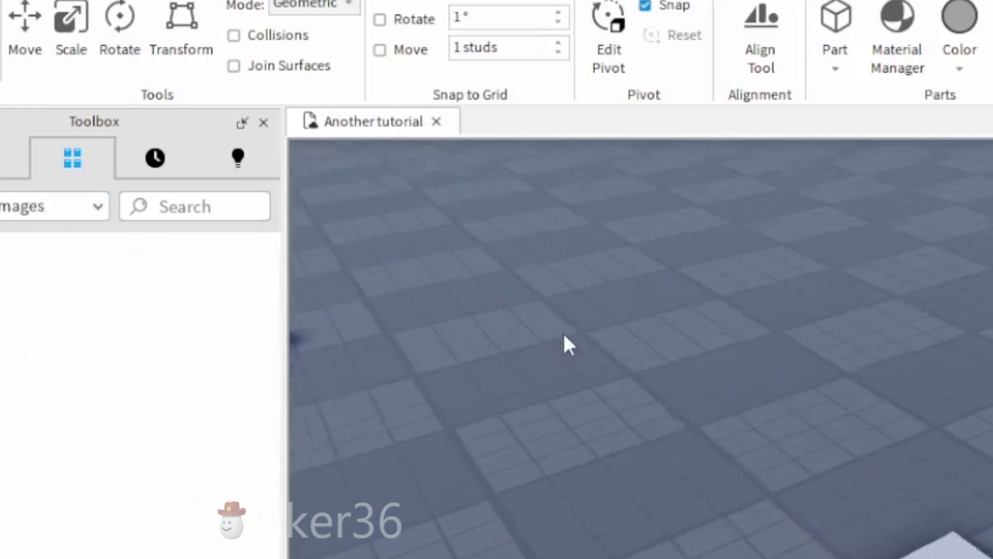
Place the imported Thingycopy1_diff texture into the scene.
click(4, 326)
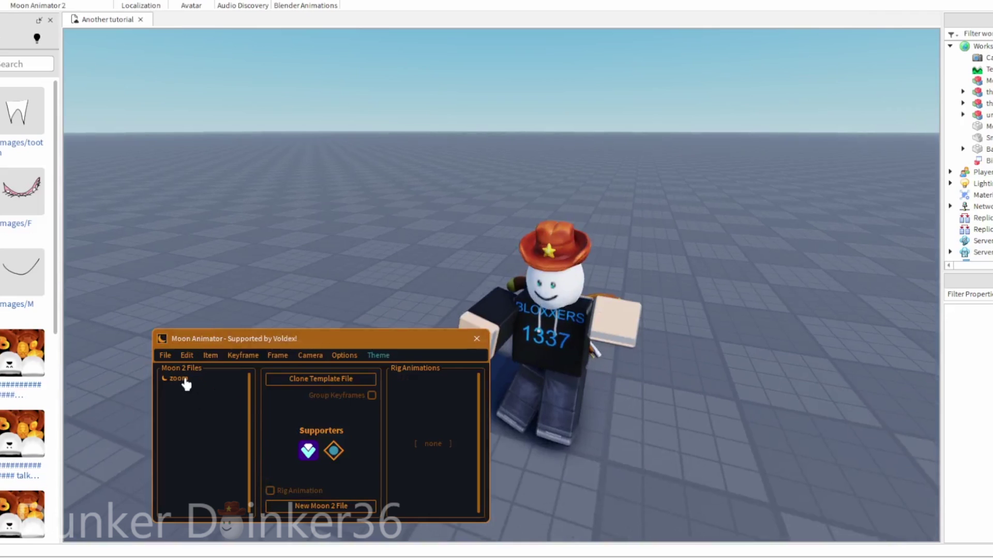
In the zoom animation, add the mesh with CFrame and Size tracks, then go to frame 15.
double_click(176, 378)
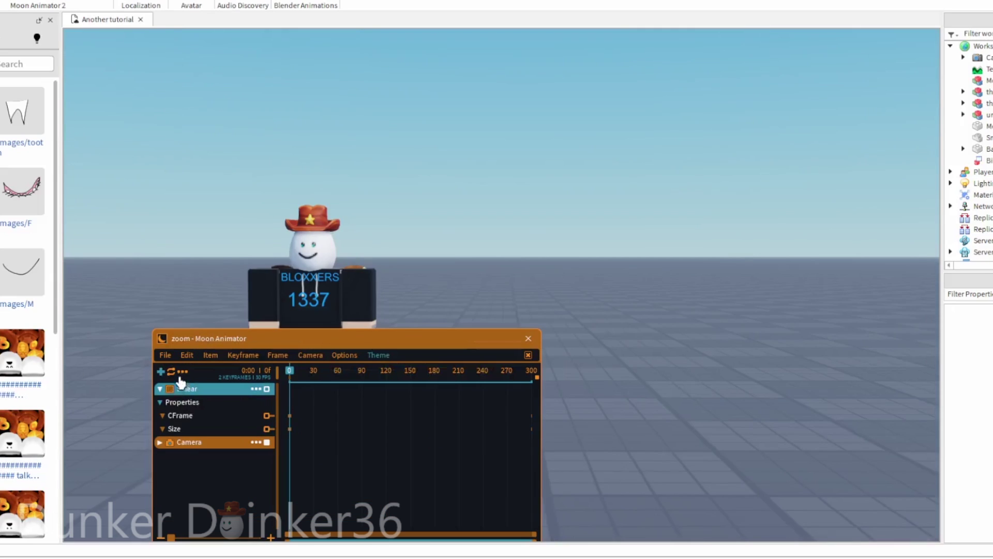
click(169, 378)
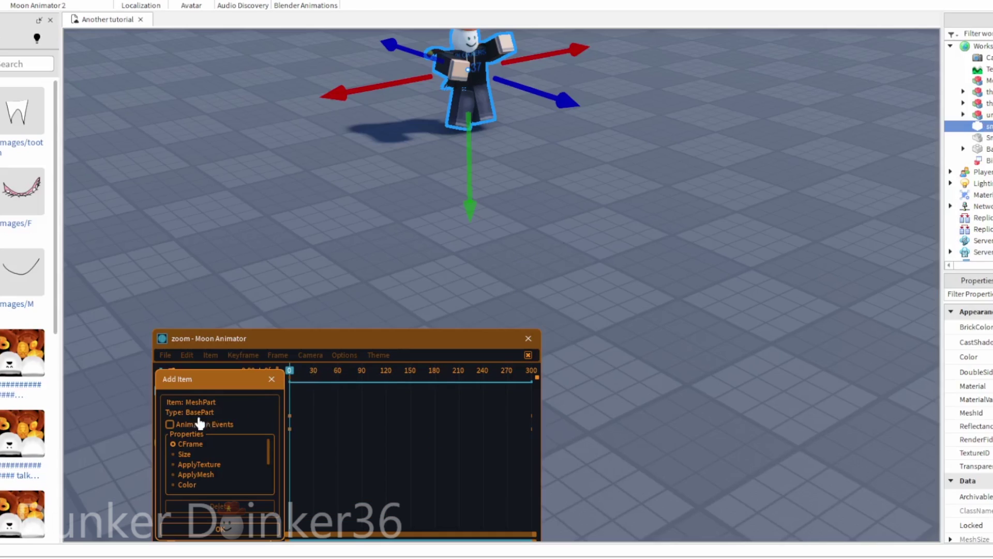
click(202, 533)
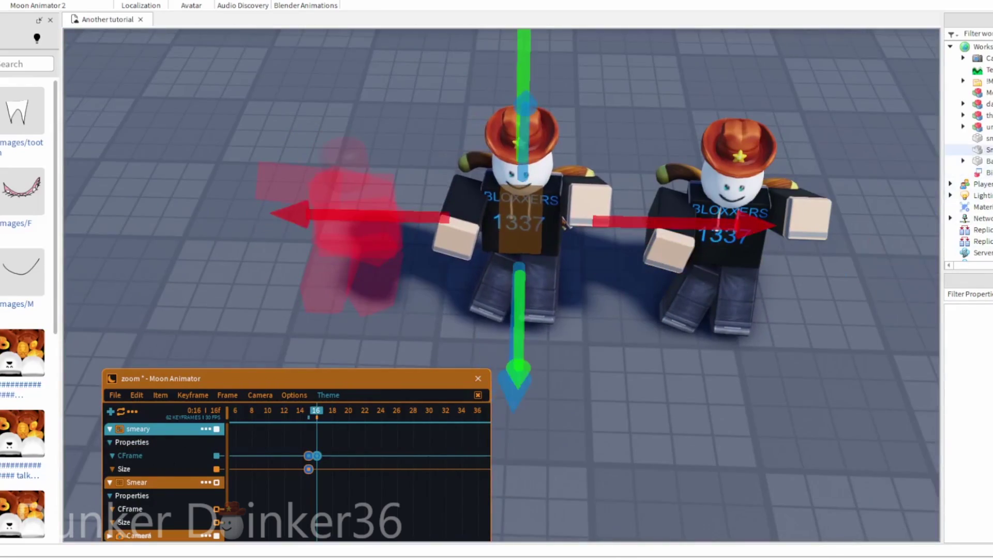
click(308, 413)
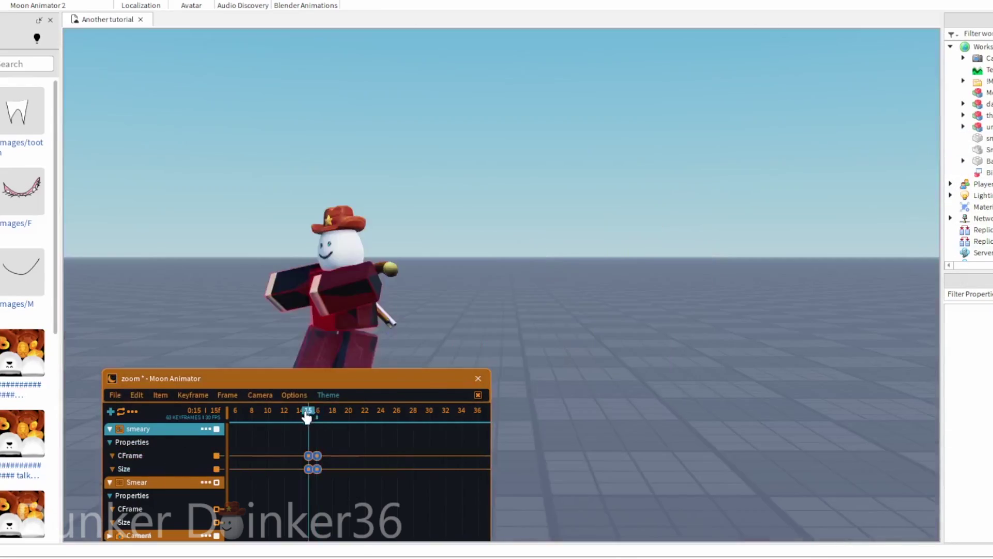